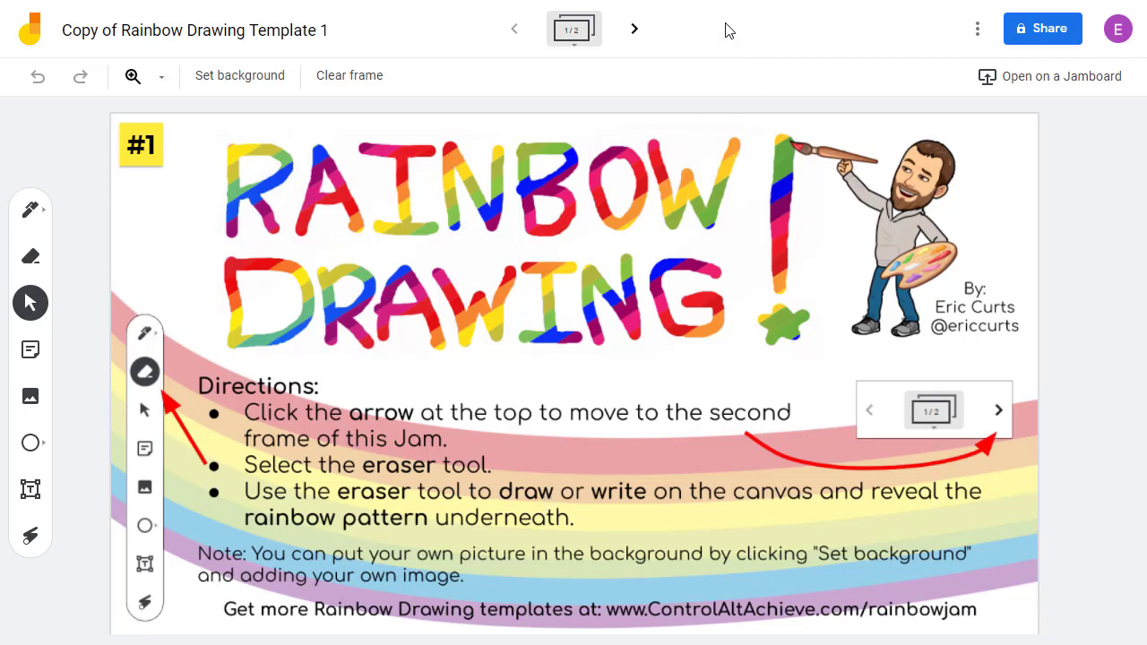
# Step: Move to the second frame and scratch out the first rainbow strokes of a star
pyautogui.click(639, 36)
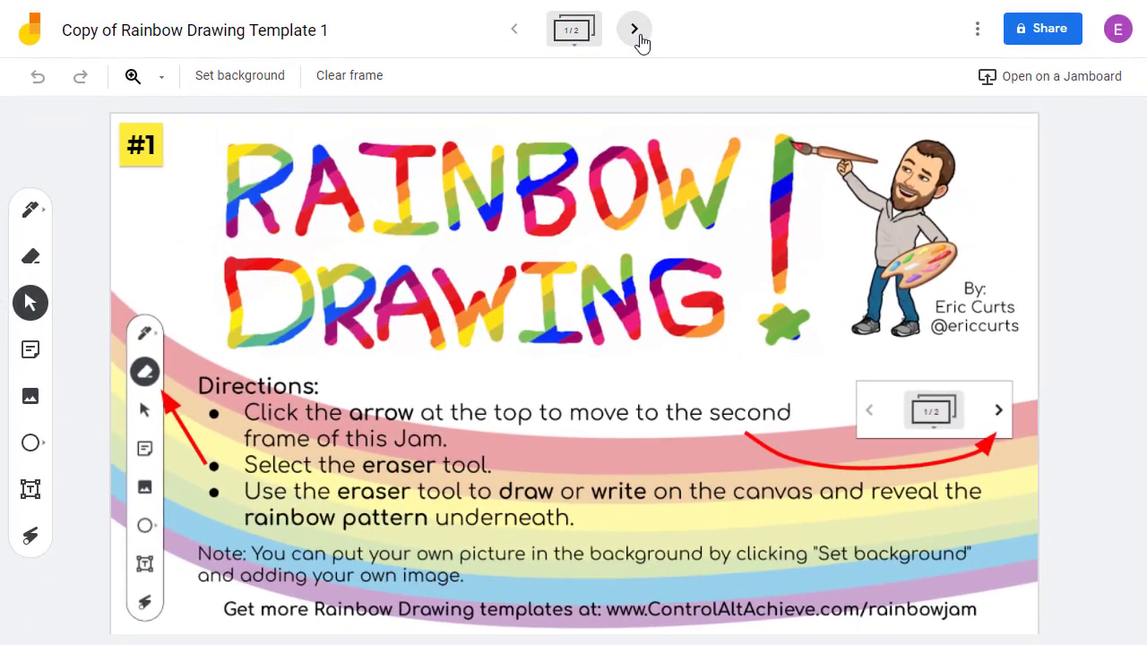
pyautogui.click(638, 34)
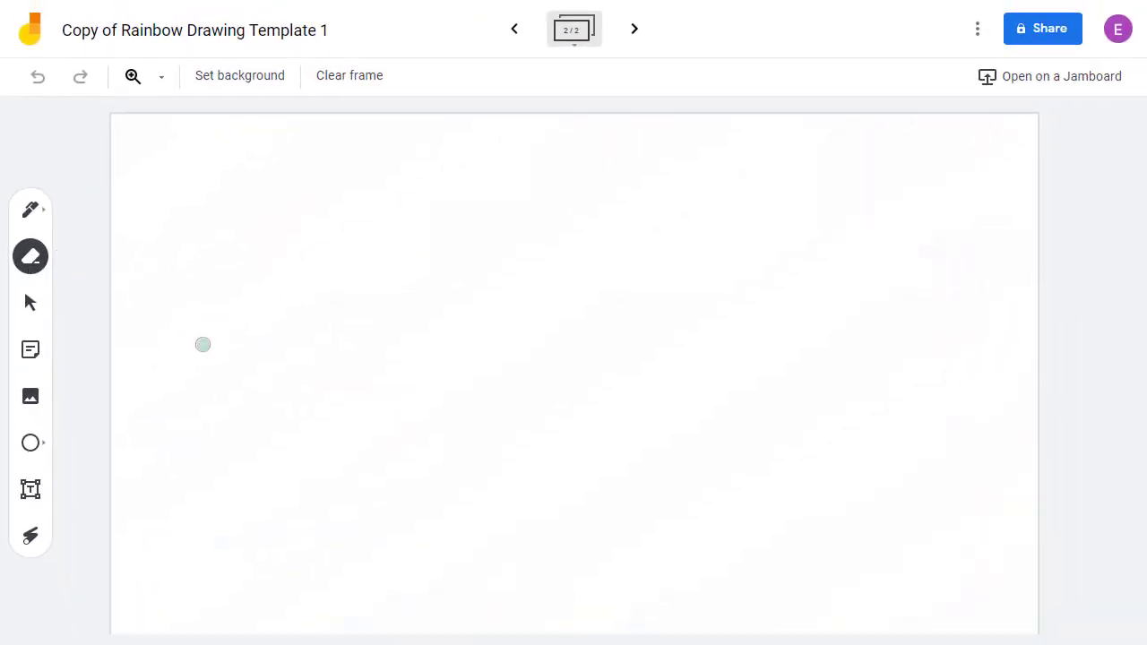
pyautogui.moveTo(202, 344)
pyautogui.mouseDown()
pyautogui.moveTo(325, 369)
pyautogui.moveTo(204, 343)
pyautogui.mouseUp()
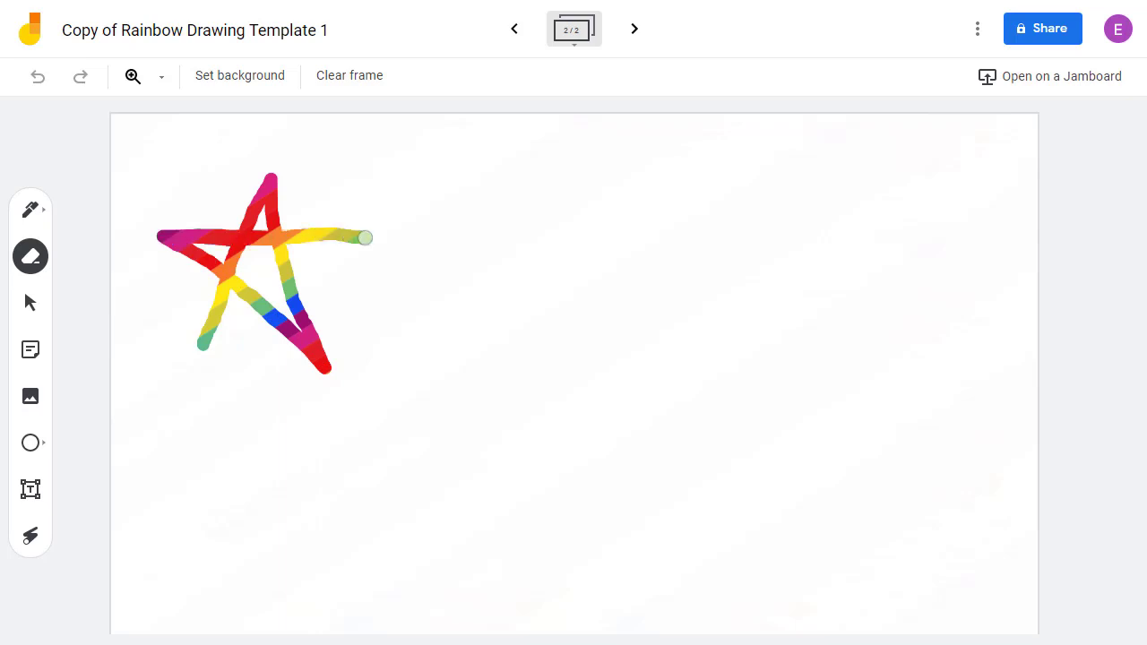
# Step: Scratch out the letters 'Hi' and a long wavy rainbow line below the star
pyautogui.moveTo(471, 194); pyautogui.dragTo(465, 304)
pyautogui.moveTo(531, 190); pyautogui.dragTo(533, 285)
pyautogui.moveTo(461, 260)
pyautogui.mouseDown()
pyautogui.moveTo(568, 257)
pyautogui.moveTo(619, 306)
pyautogui.mouseUp()
pyautogui.click(618, 202)
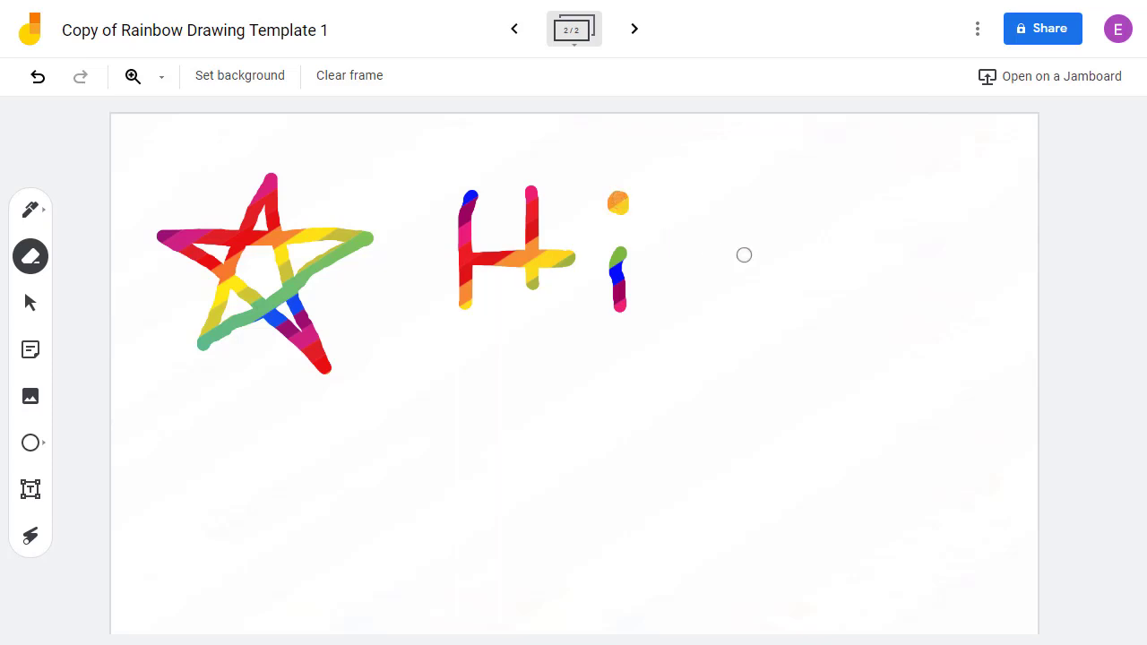
pyautogui.moveTo(154, 451)
pyautogui.mouseDown()
pyautogui.moveTo(179, 443)
pyautogui.moveTo(230, 466)
pyautogui.moveTo(293, 448)
pyautogui.moveTo(415, 466)
pyautogui.moveTo(474, 435)
pyautogui.moveTo(504, 458)
pyautogui.moveTo(626, 436)
pyautogui.moveTo(672, 450)
pyautogui.moveTo(695, 438)
pyautogui.mouseUp()
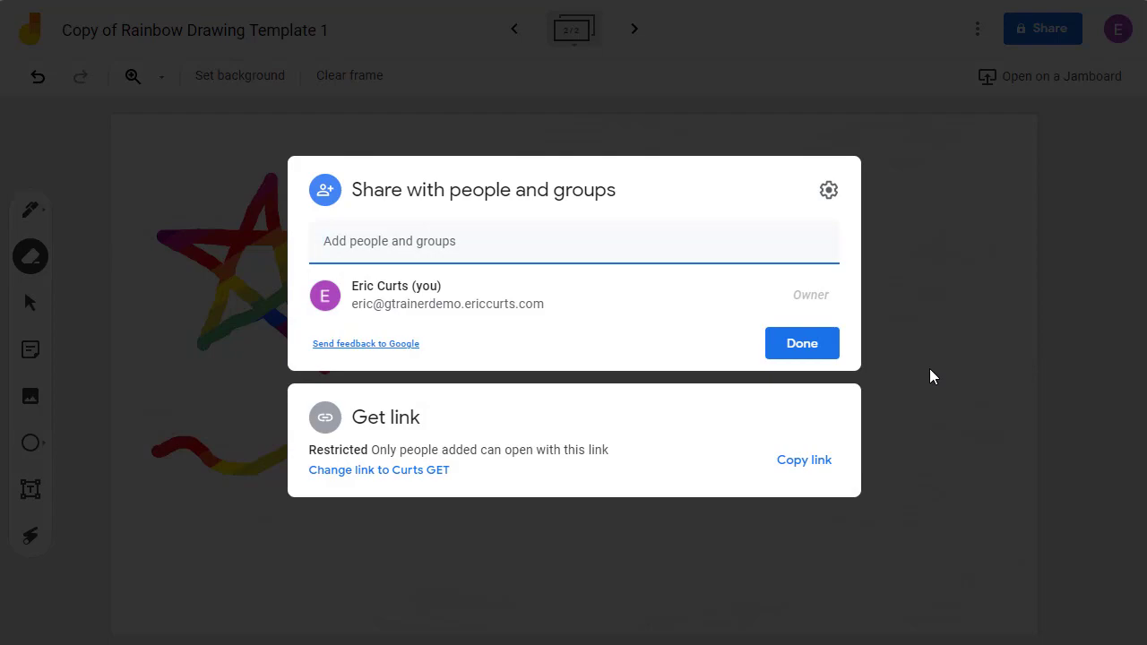
# Step: Close the sharing settings and bring up the More Actions menu
pyautogui.click(929, 368)
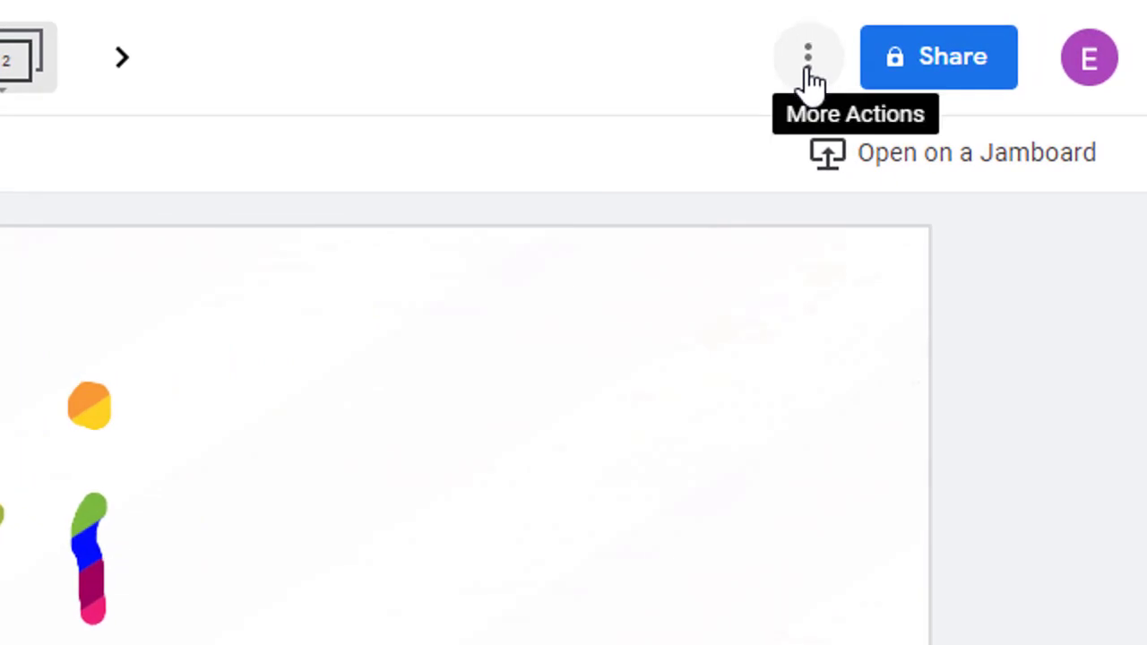
pyautogui.click(809, 58)
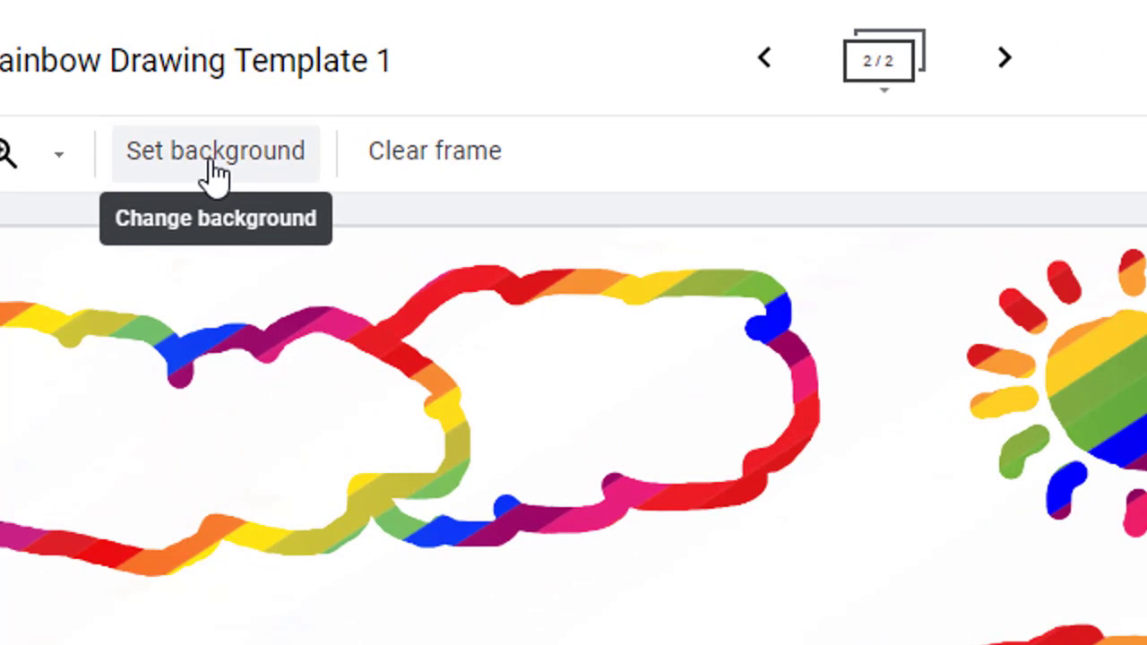
# Step: Set a vertical-stripe rainbow image from a 'rainbow background' Google Images search as the frame background
pyautogui.click(215, 177)
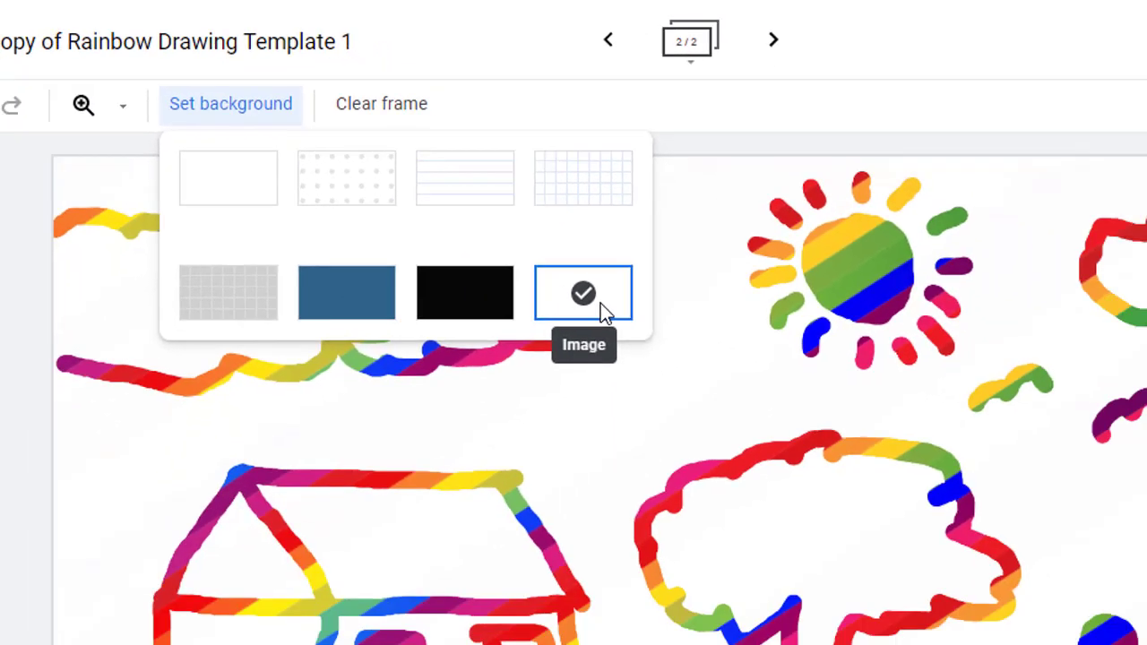
pyautogui.click(753, 440)
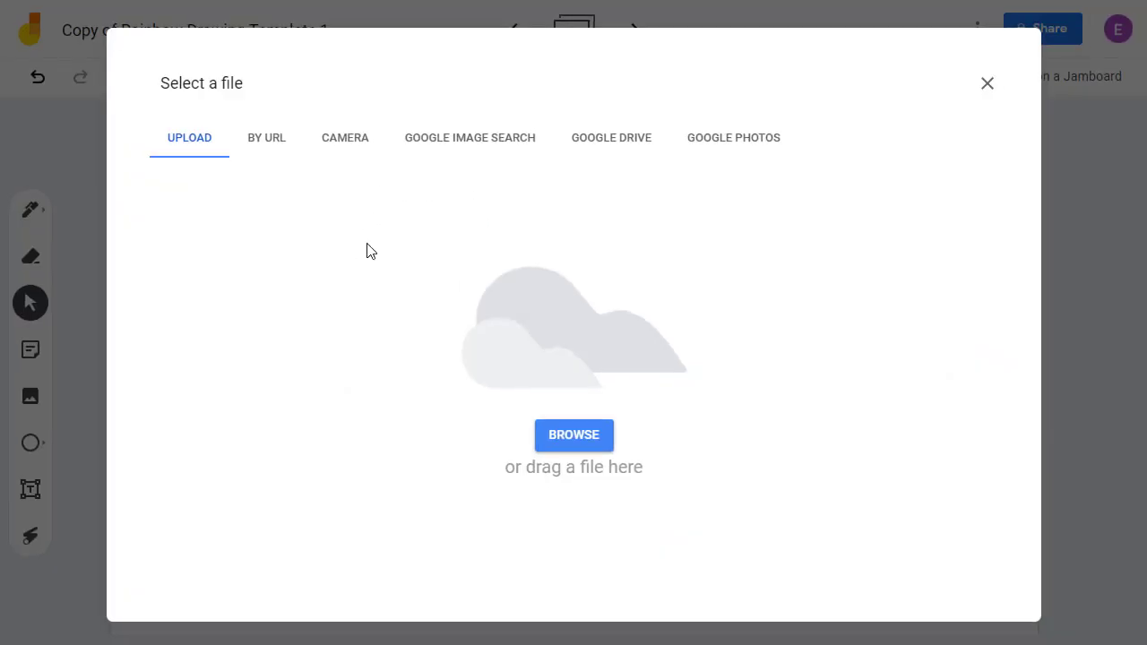
pyautogui.click(507, 151)
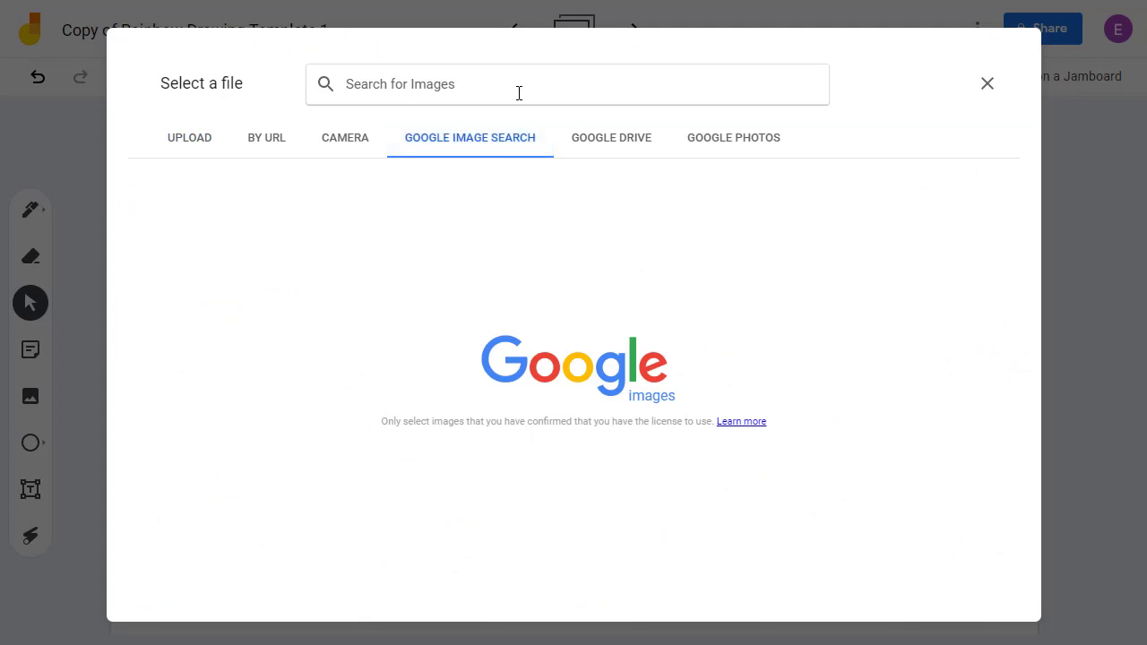
pyautogui.write('rainbow background')
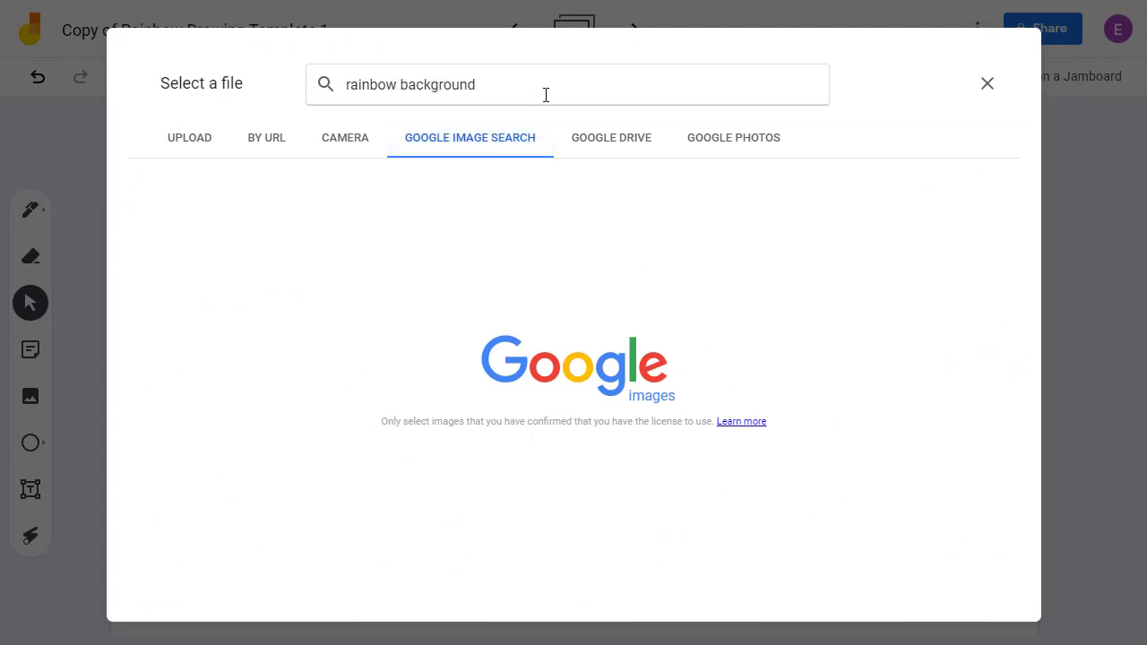
pyautogui.press('Return')
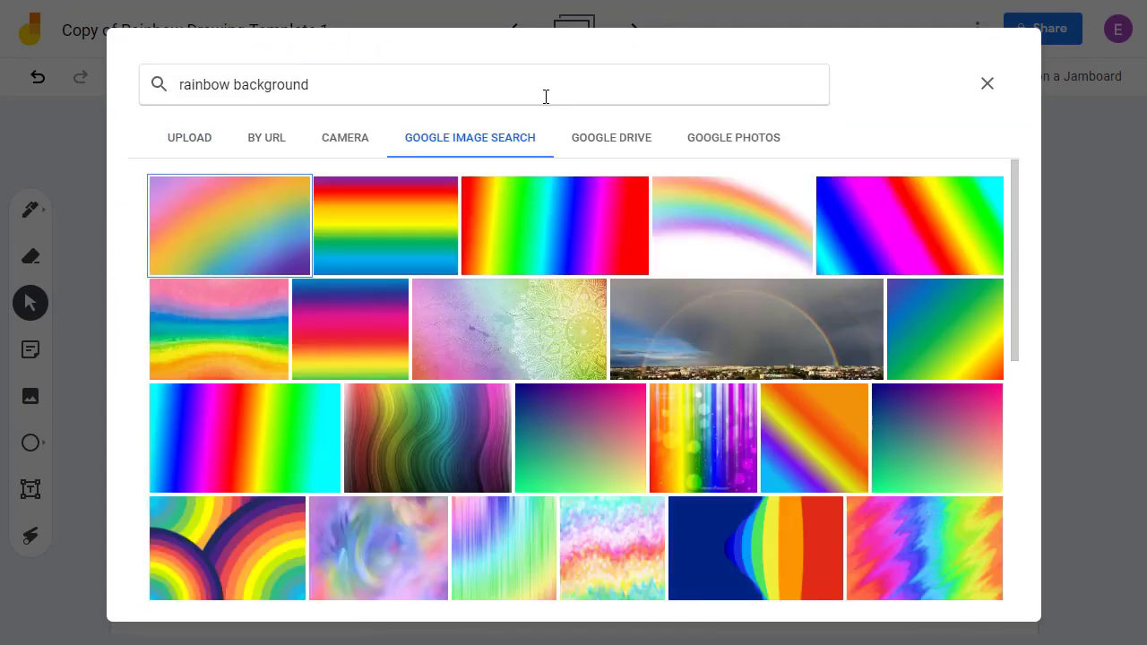
pyautogui.click(555, 230)
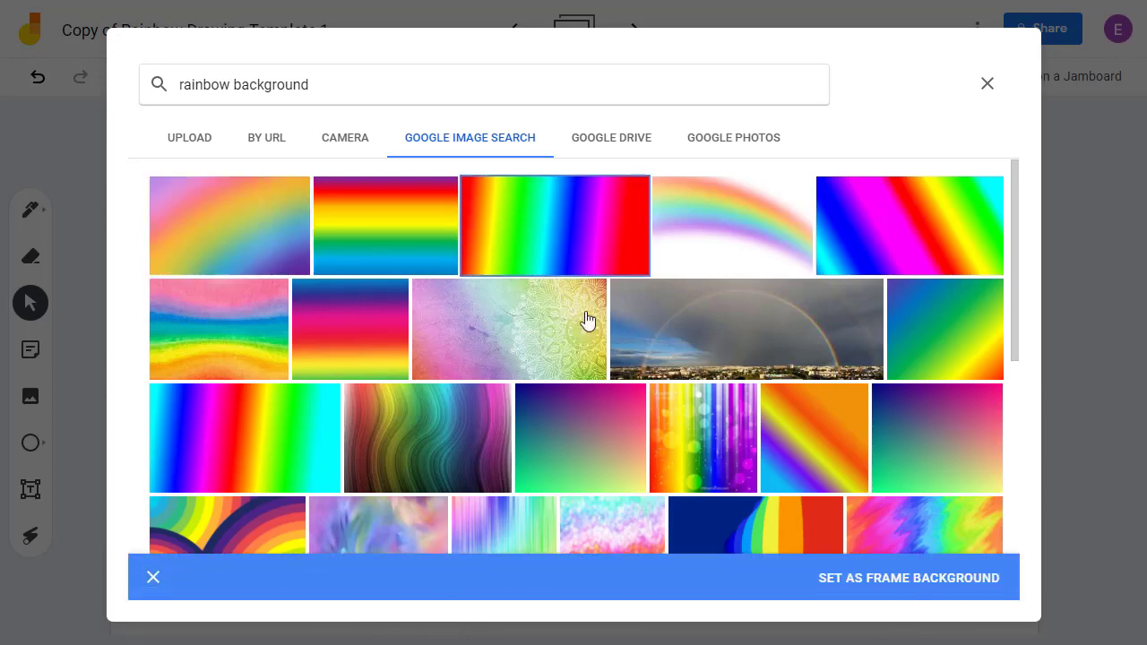
pyautogui.click(856, 578)
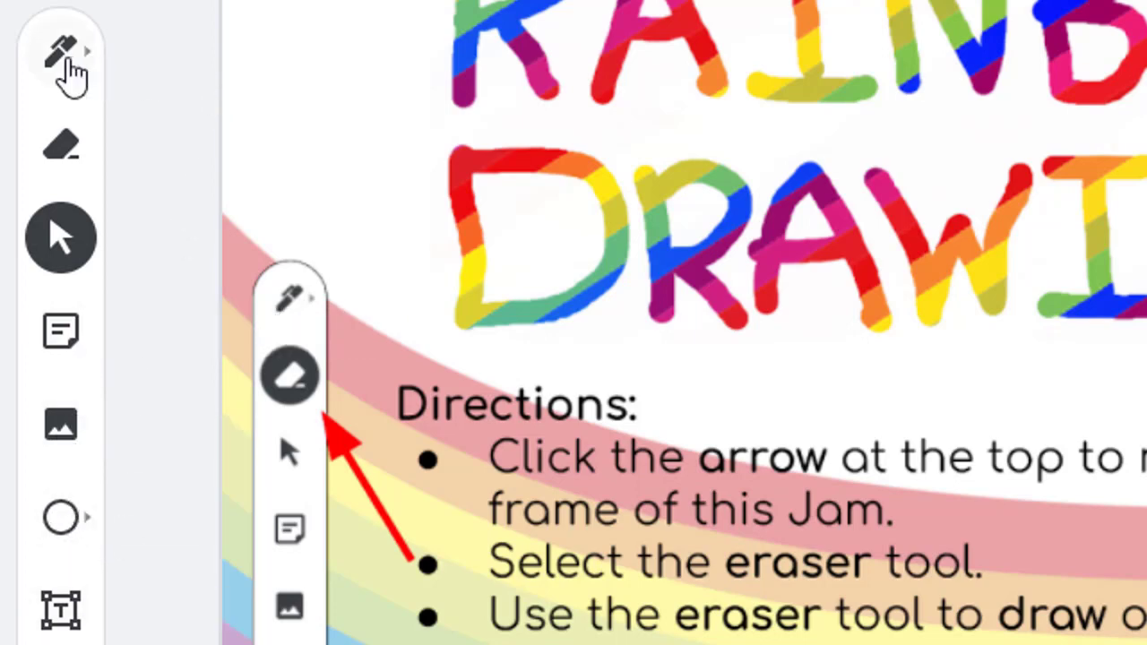
# Step: Show the Pen tool's style and colour options on the Copy of Rainbow Drawing Template 3 board
pyautogui.click(61, 52)
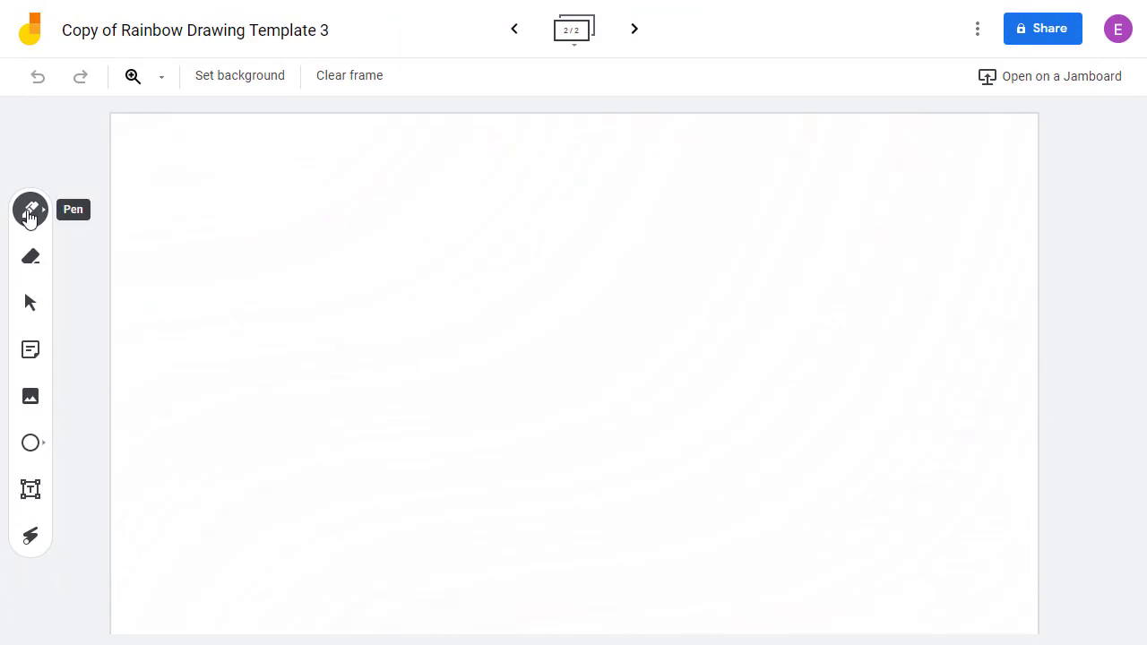
# Step: Set the pen to a white marker, then return to the Select tool
pyautogui.click(30, 216)
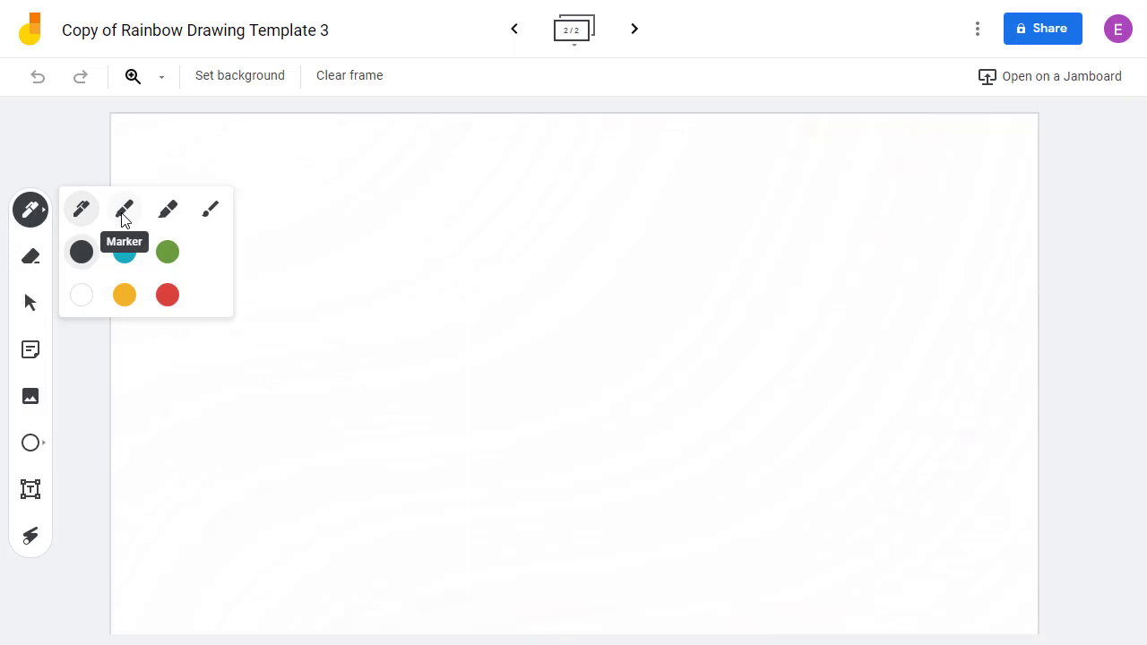
pyautogui.click(124, 217)
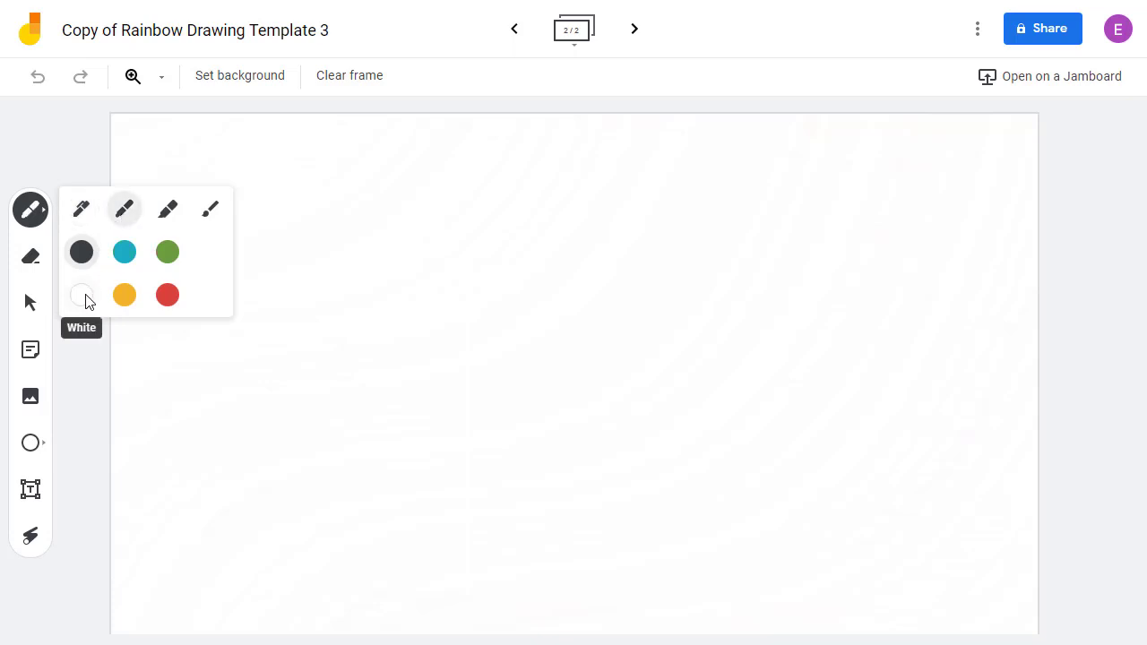
pyautogui.click(82, 296)
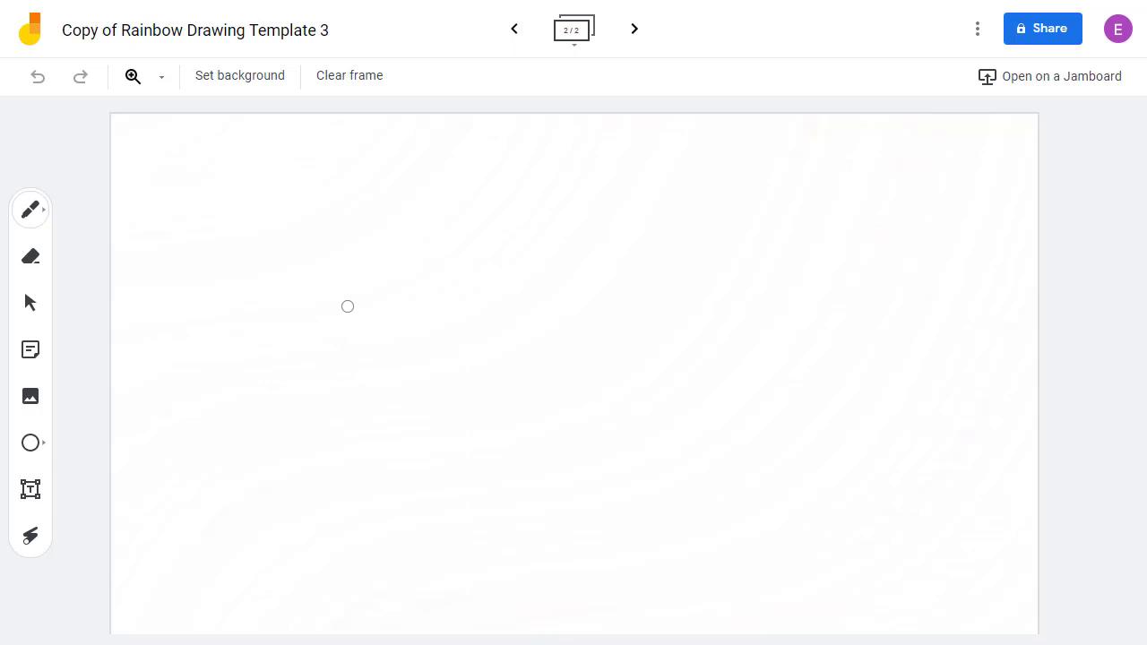
pyautogui.press('v')
# Step: Erase one long stroke across the frame to reveal striped rainbow loops
pyautogui.click(31, 259)
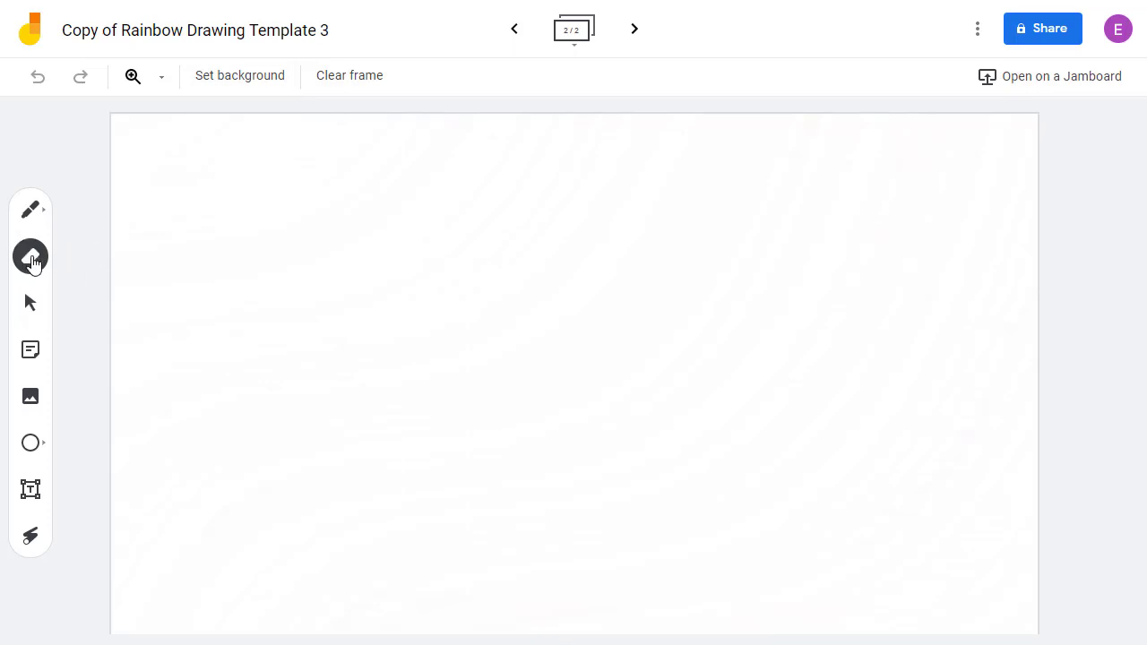
pyautogui.moveTo(156, 311)
pyautogui.mouseDown()
pyautogui.moveTo(225, 331)
pyautogui.moveTo(490, 233)
pyautogui.moveTo(469, 417)
pyautogui.moveTo(540, 427)
pyautogui.moveTo(750, 317)
pyautogui.moveTo(663, 513)
pyautogui.moveTo(873, 418)
pyautogui.moveTo(927, 492)
pyautogui.moveTo(853, 135)
pyautogui.moveTo(116, 298)
pyautogui.moveTo(806, 468)
pyautogui.moveTo(820, 333)
pyautogui.mouseUp()
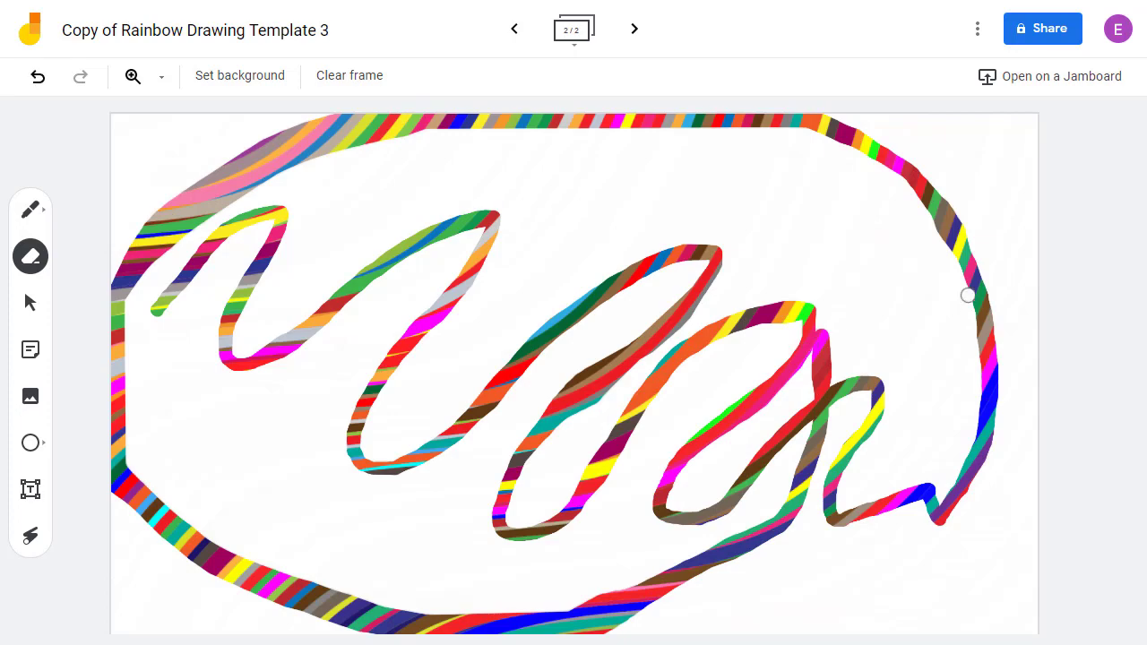